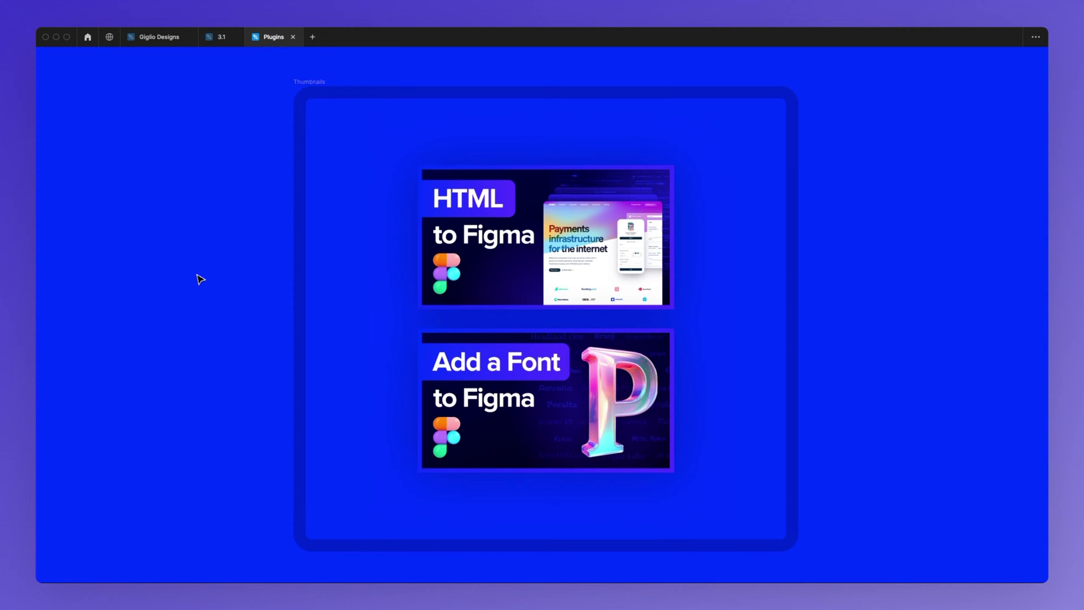
- Bring back Figma's hidden toolbars and layer panels around the Thumbnails frame with Cmd+
key("super+period")
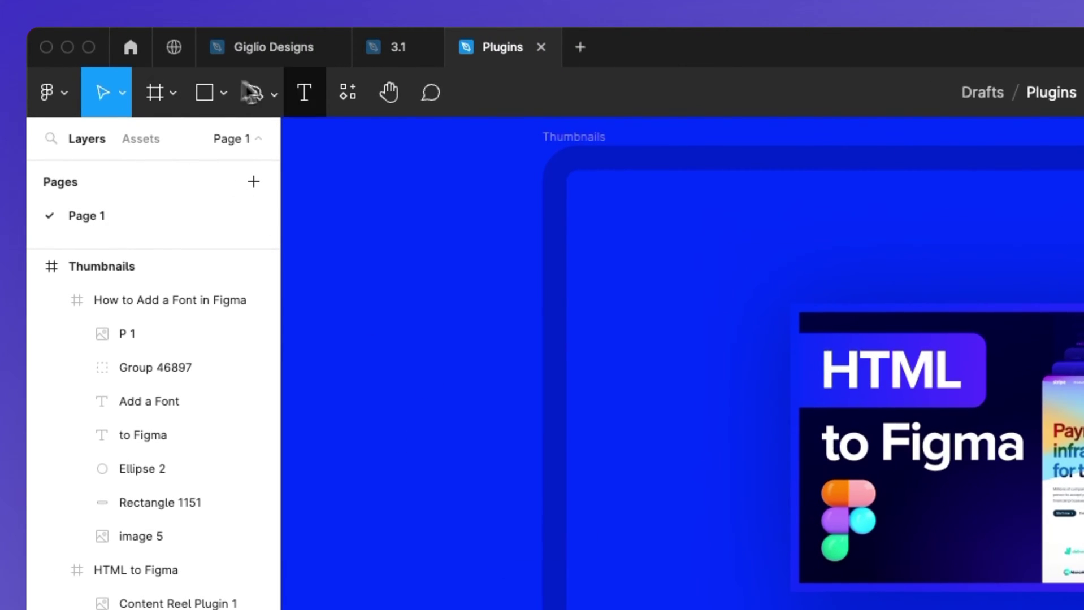
left_click(347, 91)
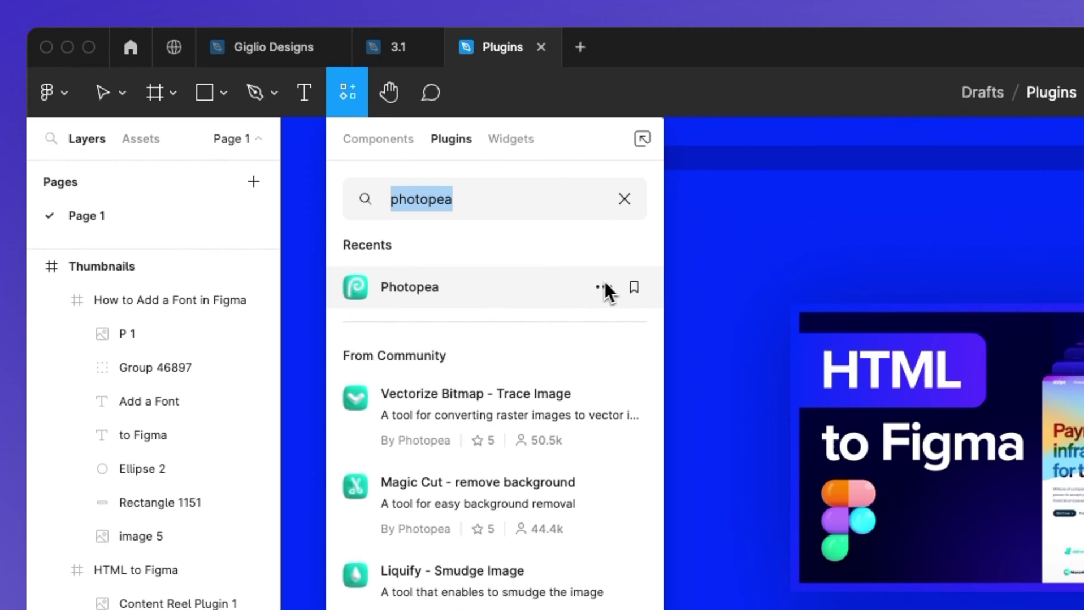
left_click(431, 287)
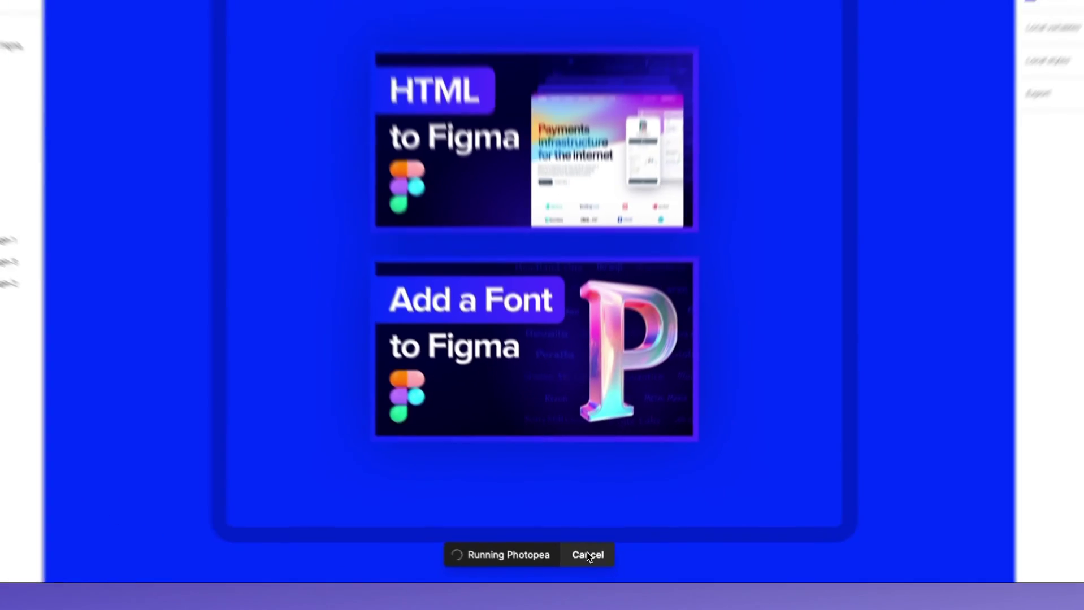
left_click(582, 540)
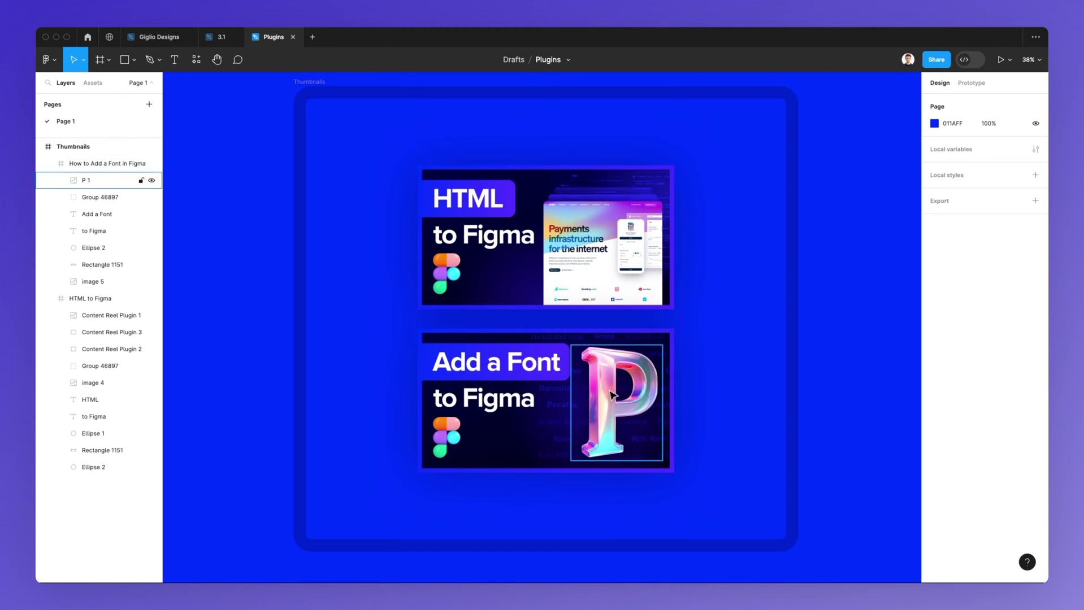
- Select the glass P 1 image in the Add a Font thumbnail and run the Photopea plugin on it
left_click(614, 393)
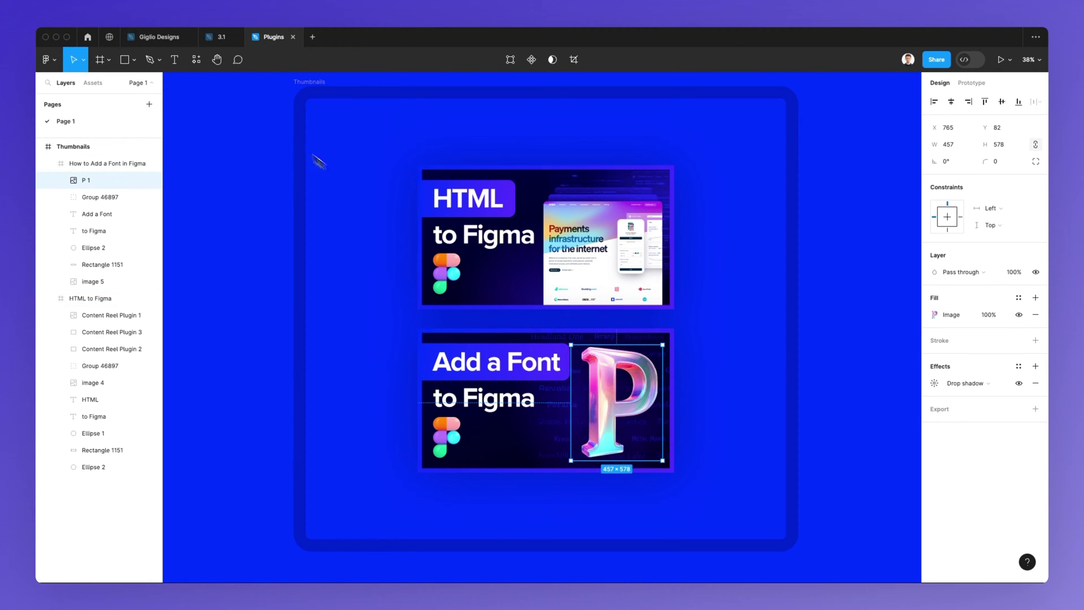
left_click(196, 60)
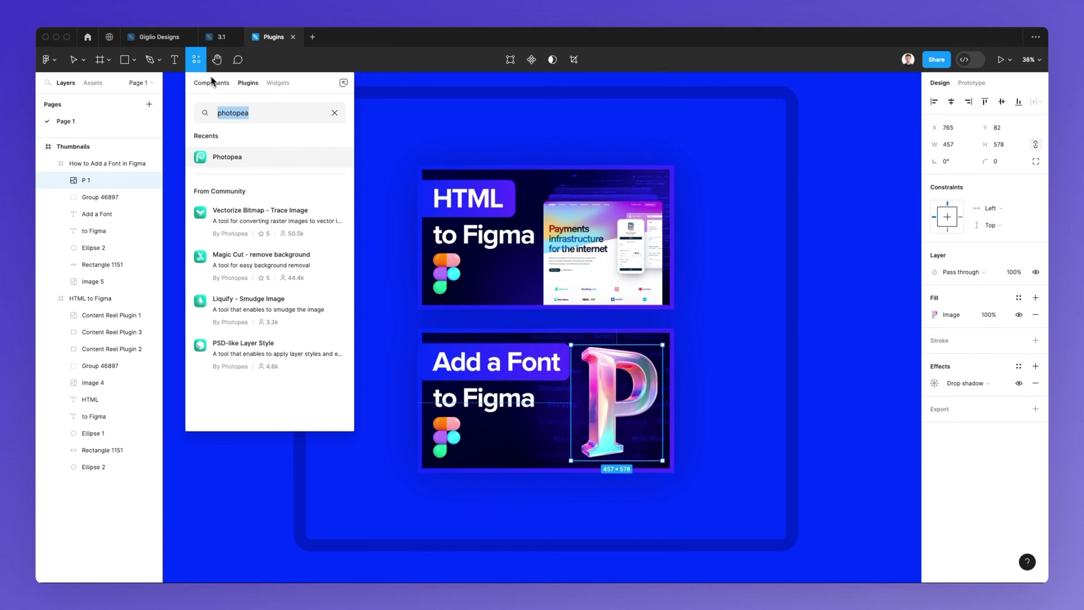
left_click(261, 156)
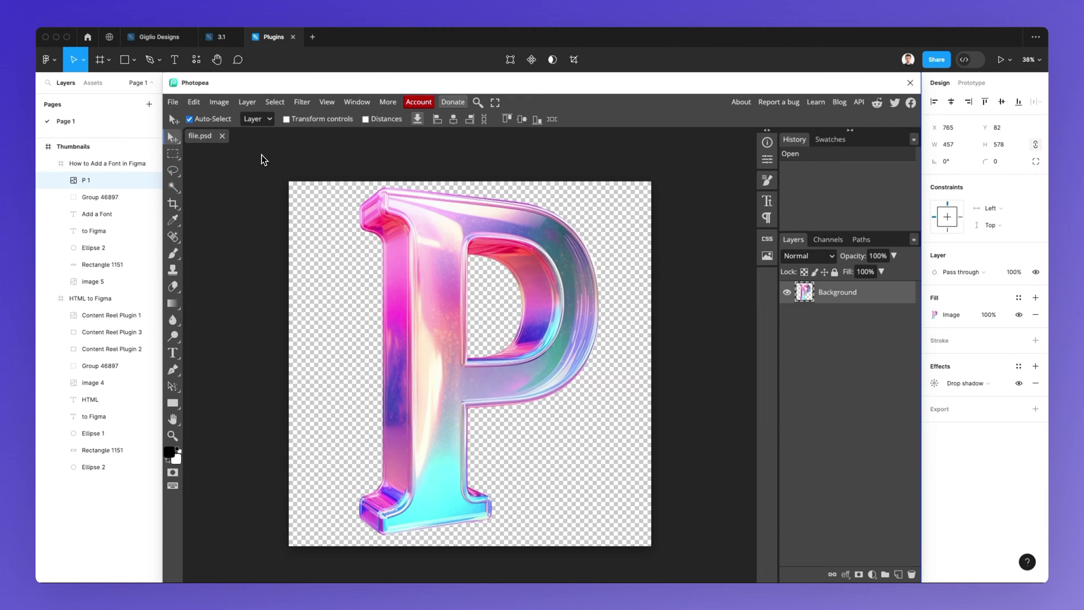
- Return to the Move tool and check the Background layer's options without changing anything
left_click(173, 154)
left_click(173, 138)
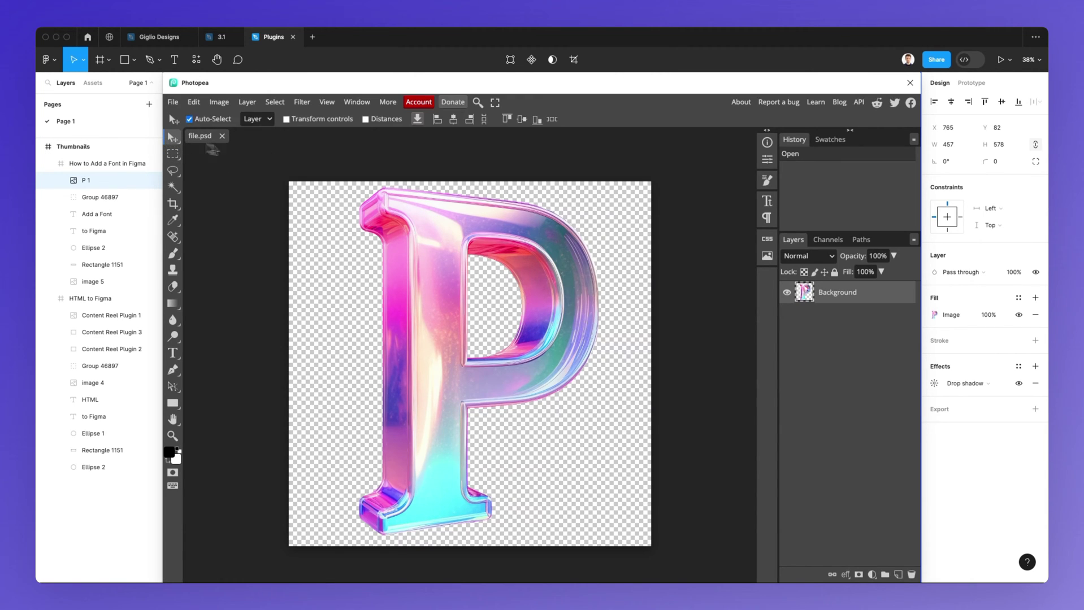
right_click(863, 295)
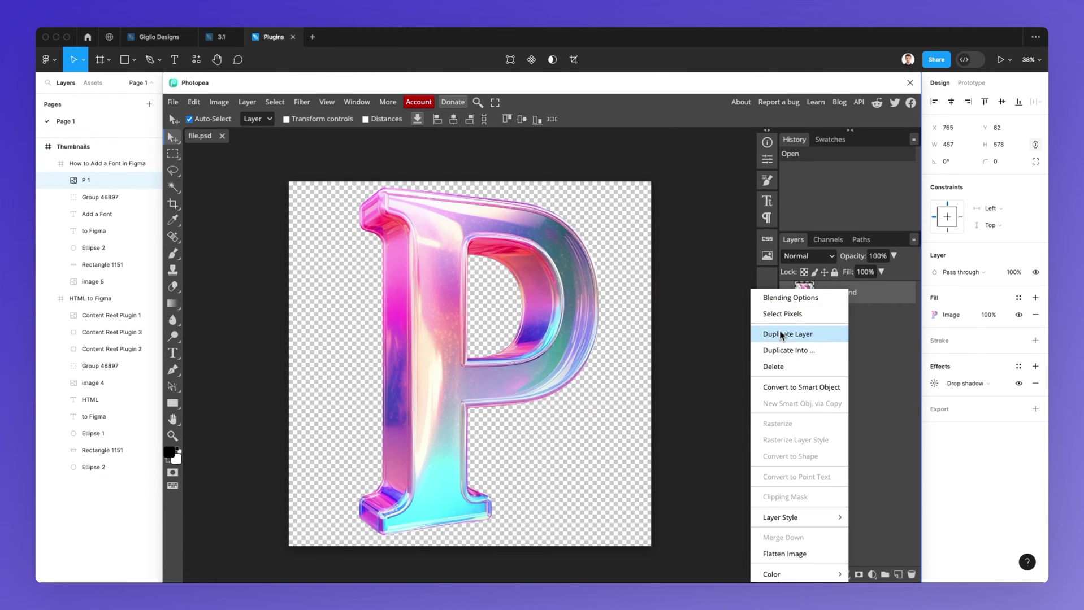
left_click(867, 371)
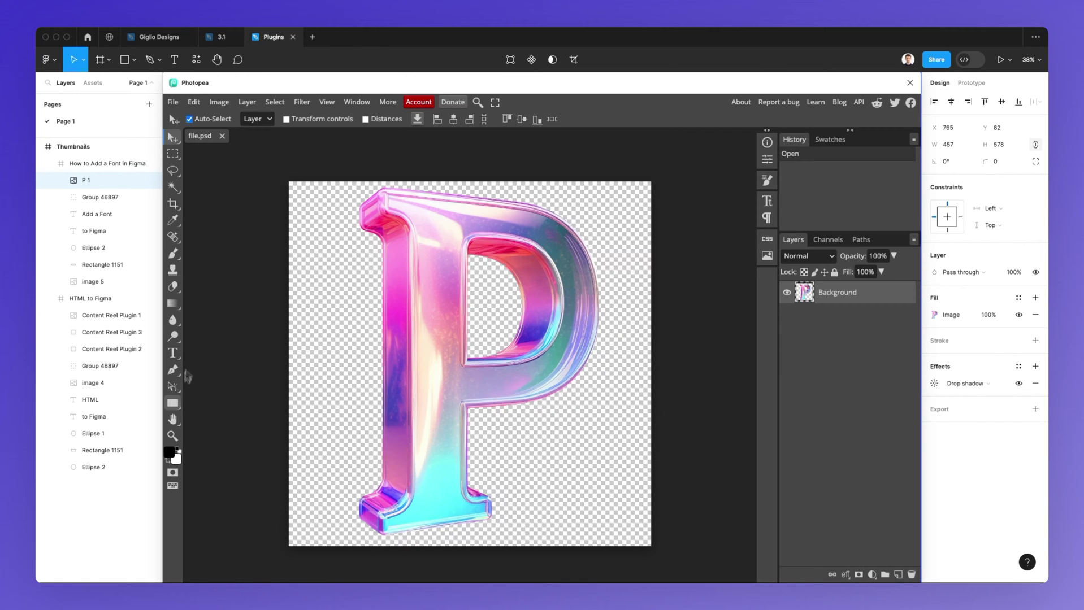
left_click(344, 264)
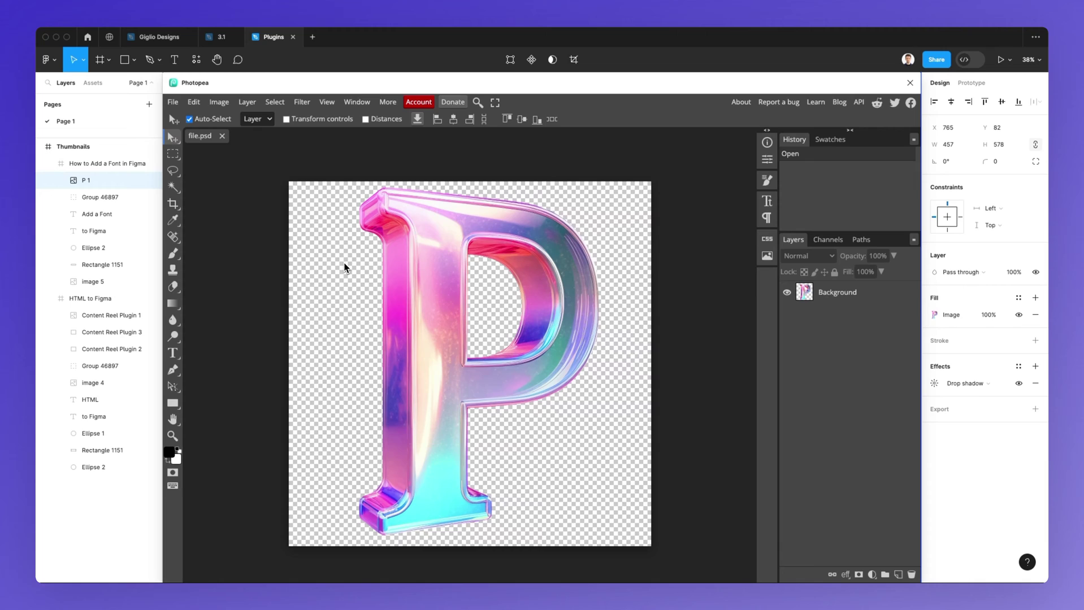
- Bring up the Image > Adjustments list after Cmd+U fails to open Hue/Saturation
key("super+u")
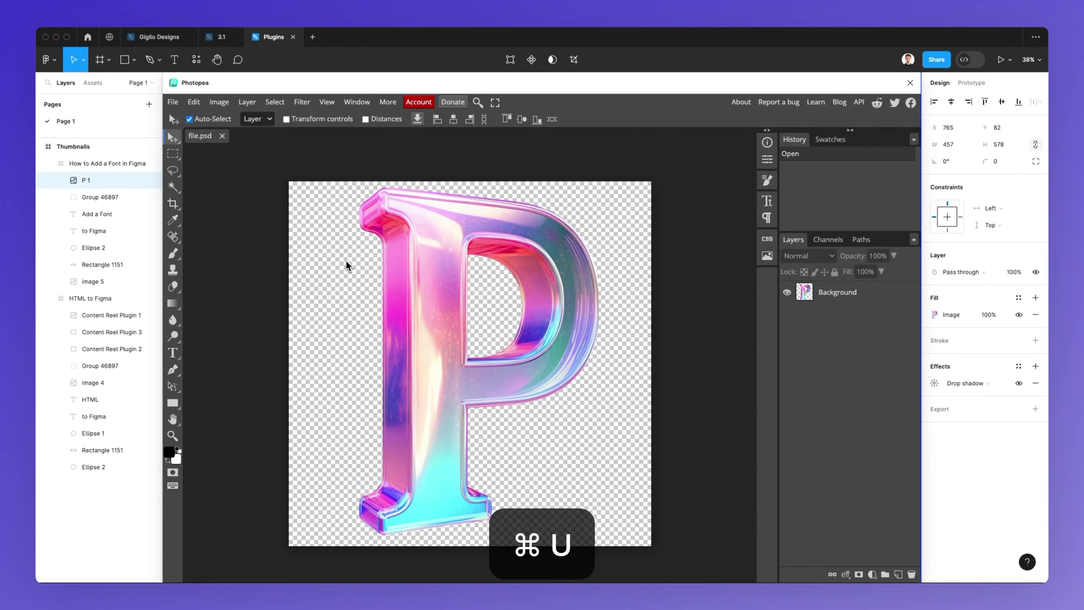
left_click(219, 102)
mouse_move(256, 139)
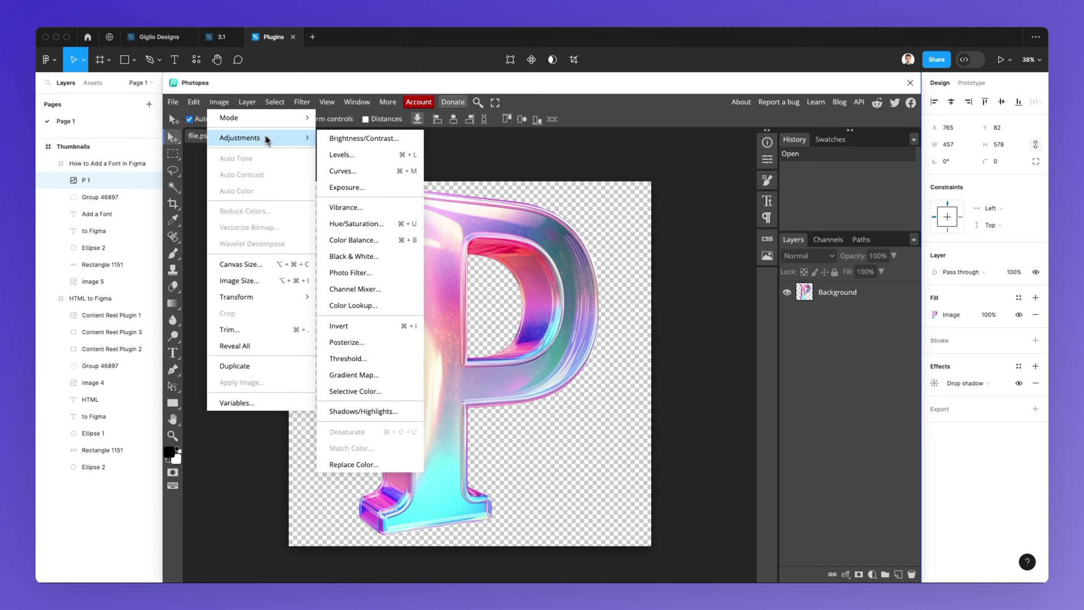
- Apply Hue/Saturation to the glass P with Hue 3 and Saturation -2
left_click(375, 226)
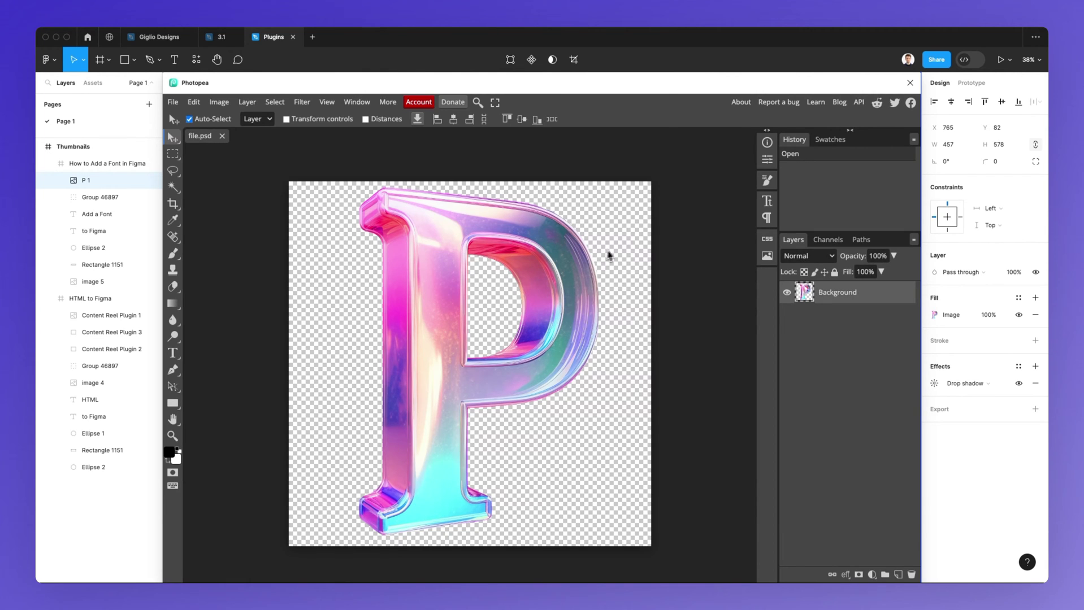
left_click(242, 103)
mouse_move(231, 106)
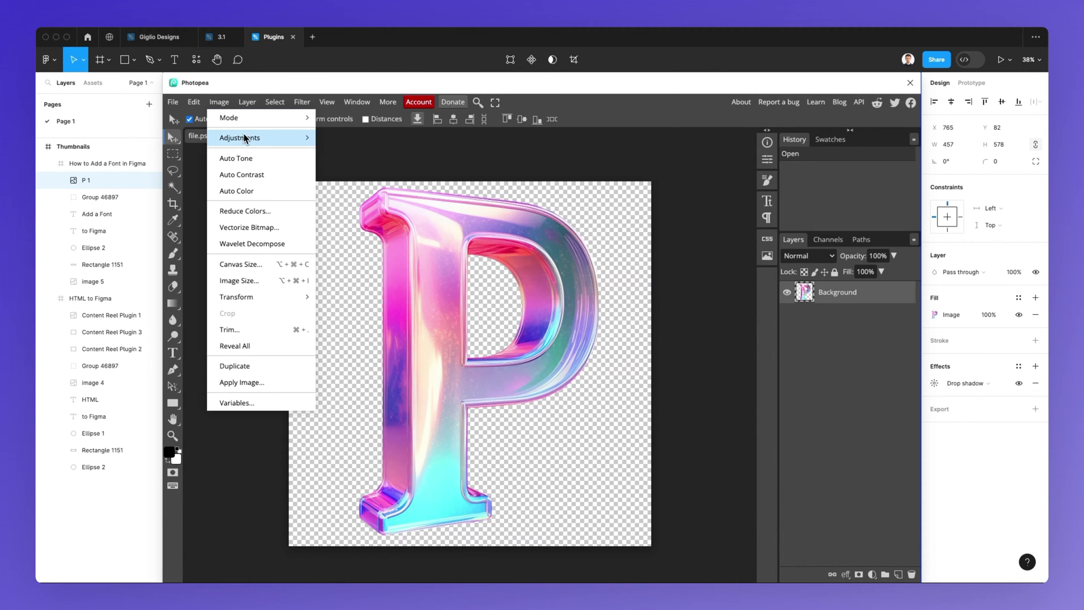
mouse_move(244, 138)
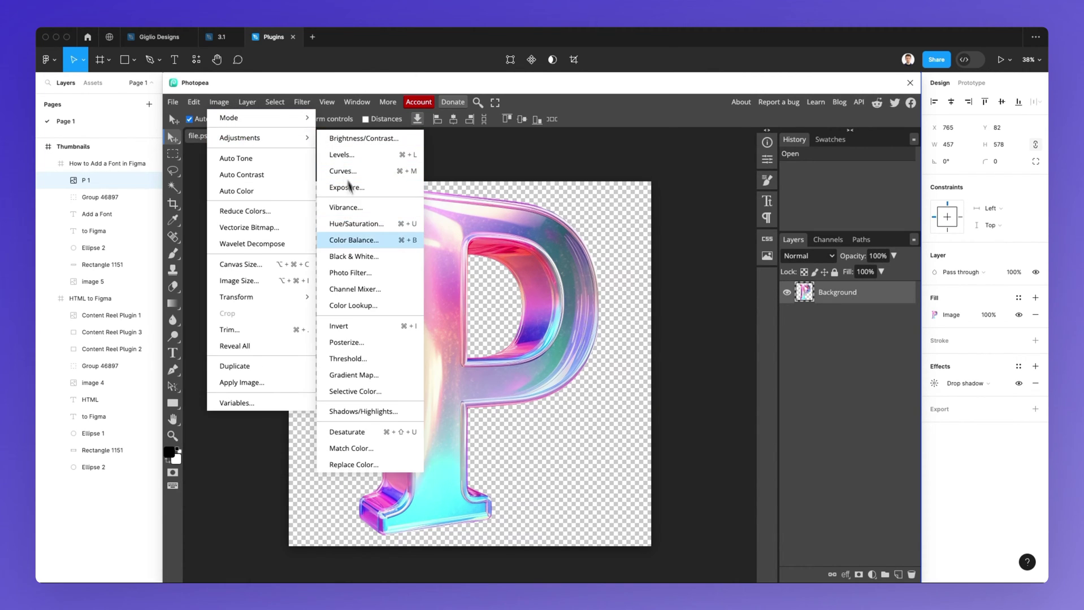
left_click(365, 231)
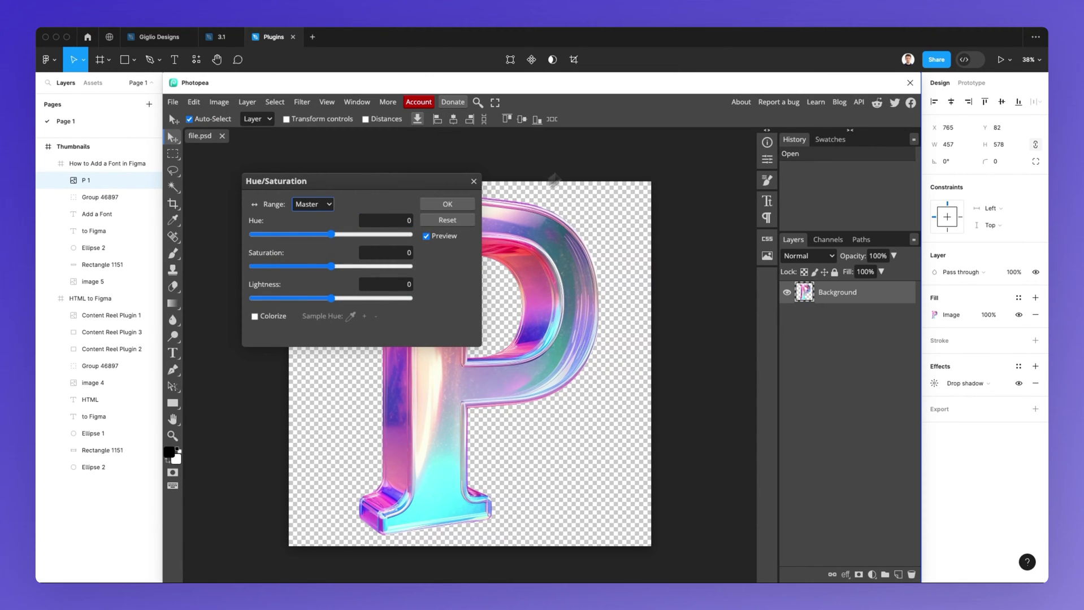
left_click_drag(360, 185, 705, 177)
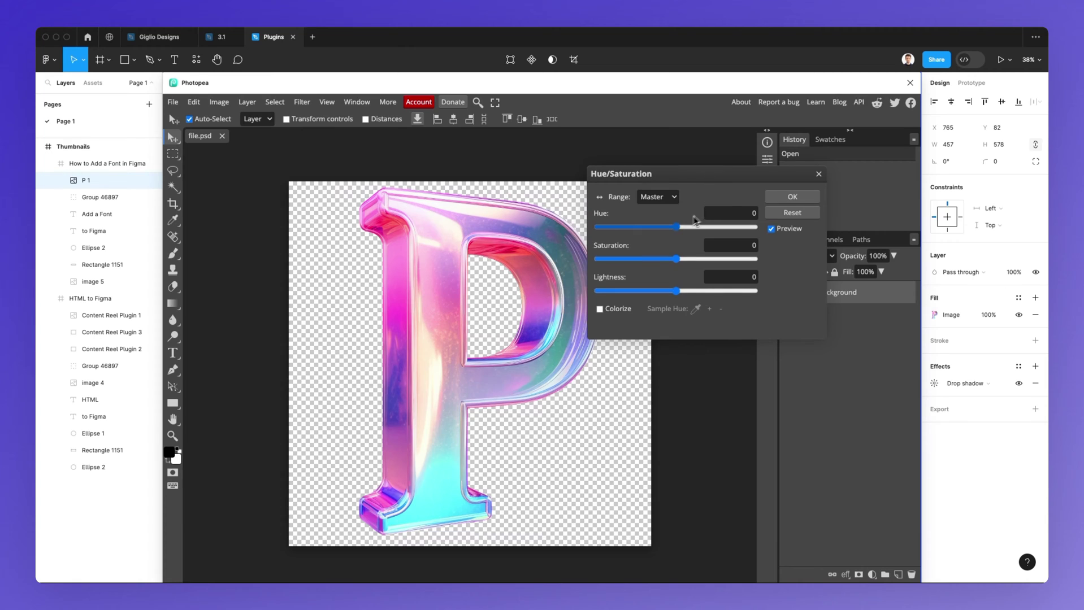
left_click_drag(678, 227, 670, 266)
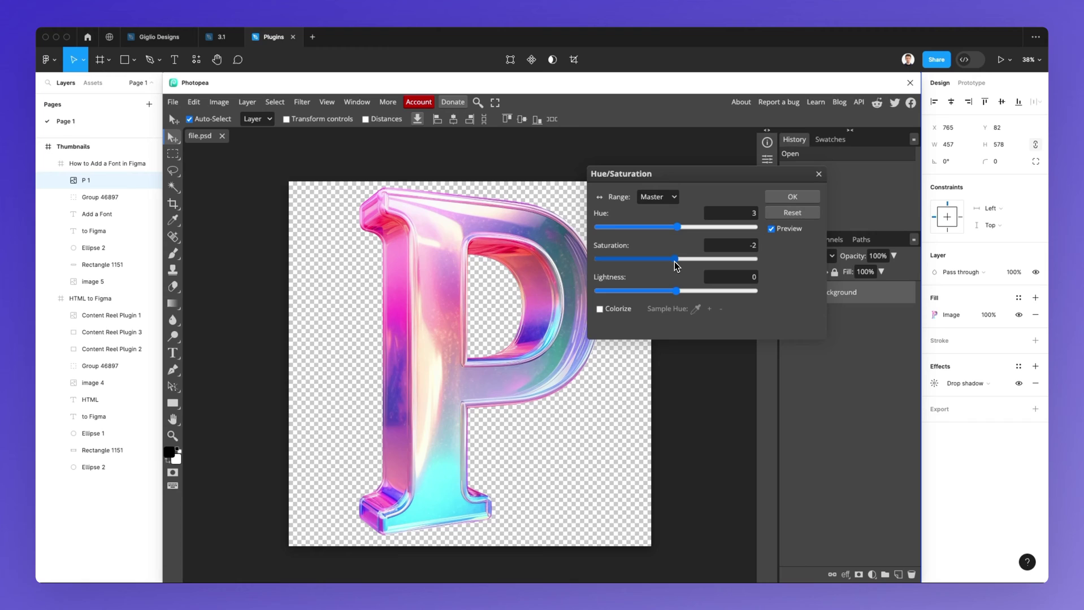
left_click(776, 196)
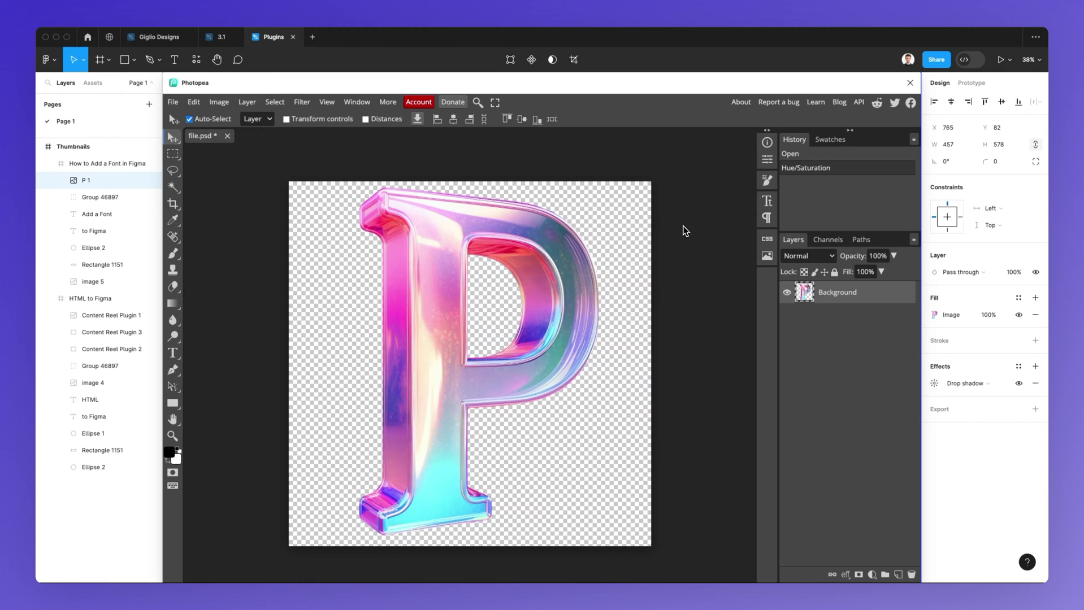
- Try Brightness/Contrast, reset it to zero and apply it with no change
left_click(227, 102)
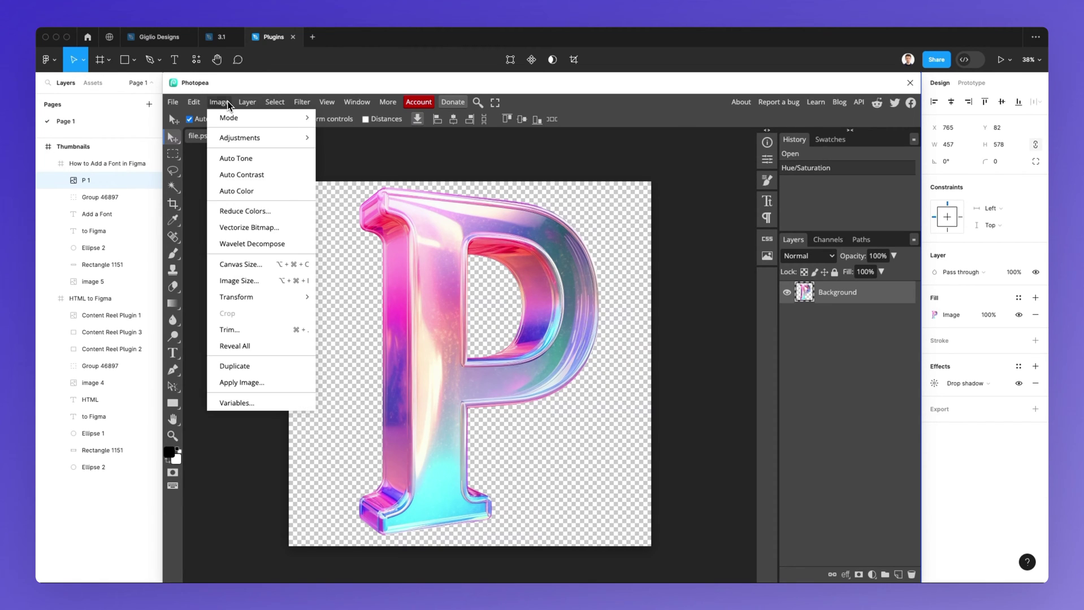
mouse_move(236, 140)
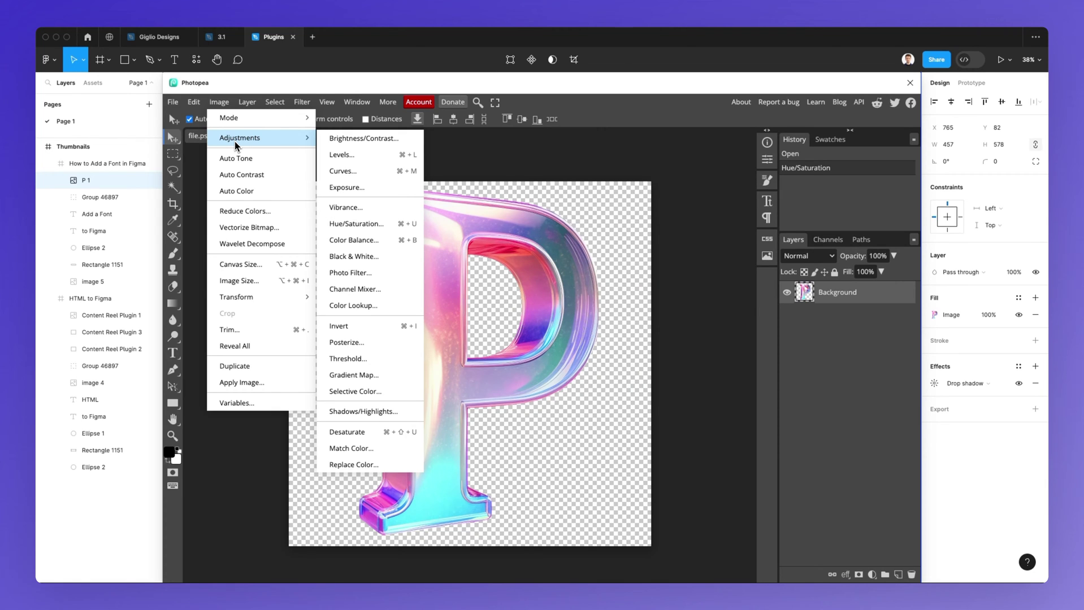
left_click(331, 142)
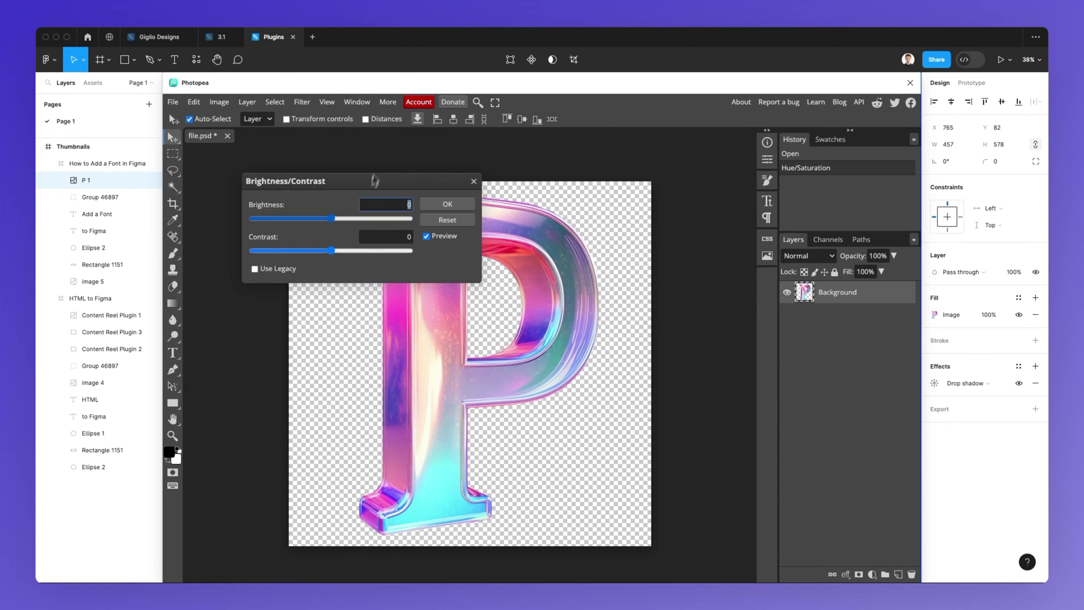
left_click_drag(326, 191, 672, 237)
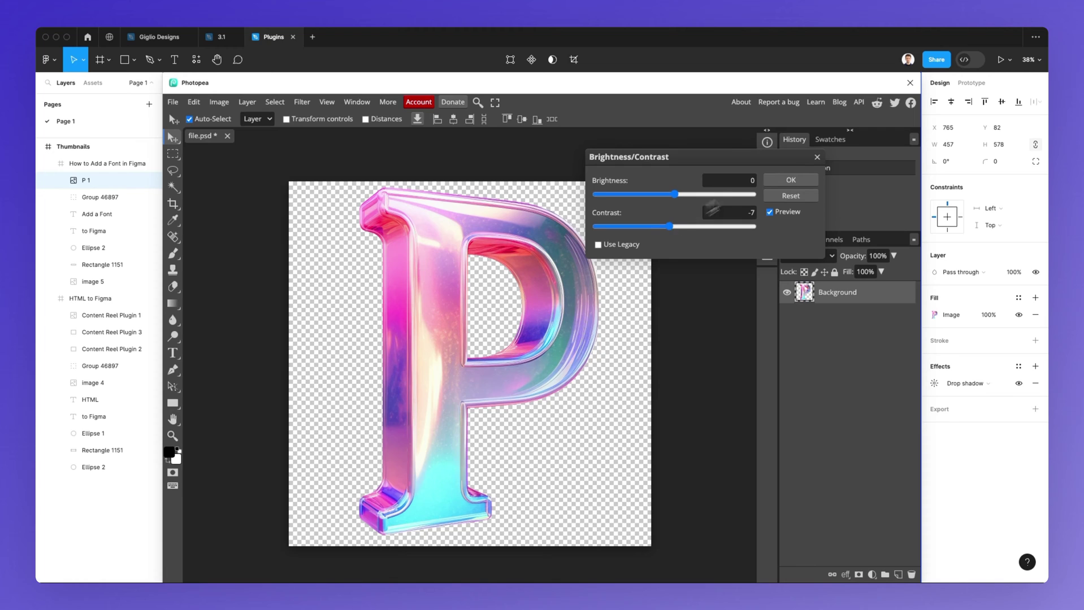
left_click(798, 196)
left_click(790, 179)
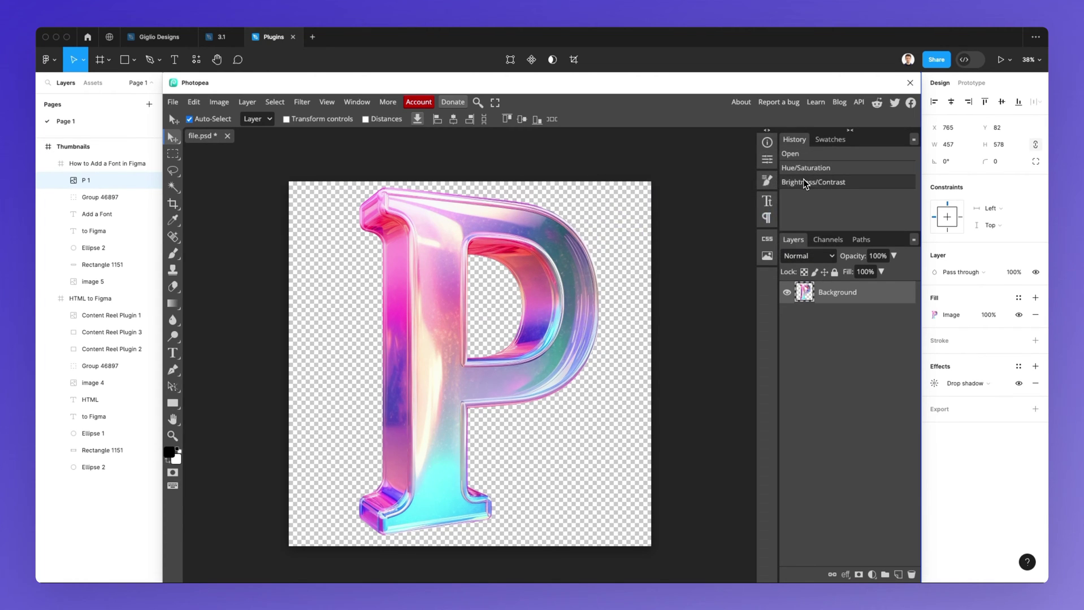
- Shift the hue to about 109 so the P turns green, yellow and magenta, then save
key("super+u")
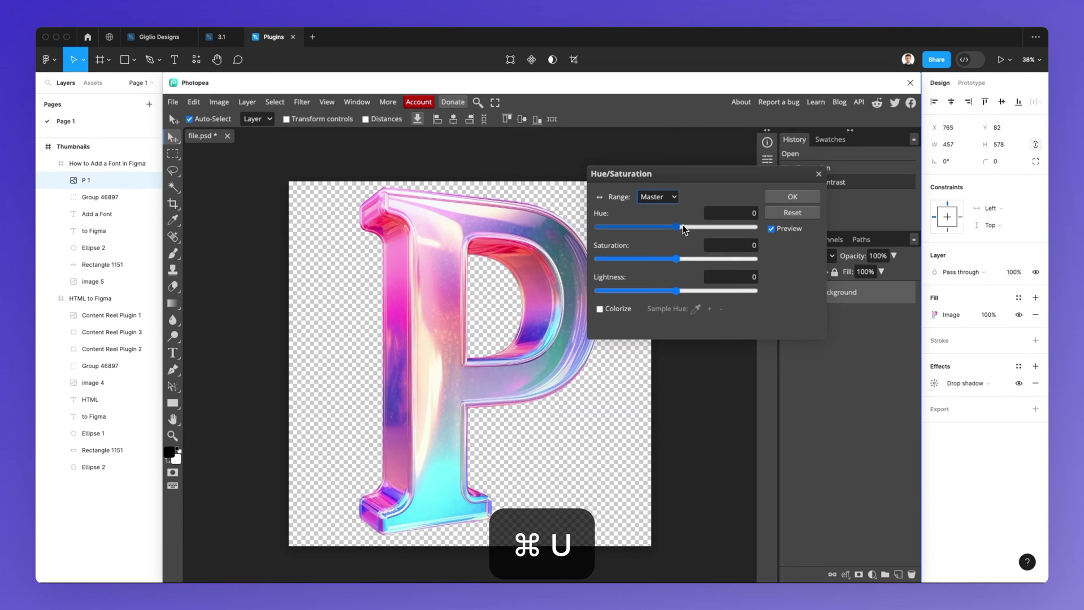
left_click_drag(677, 228, 724, 232)
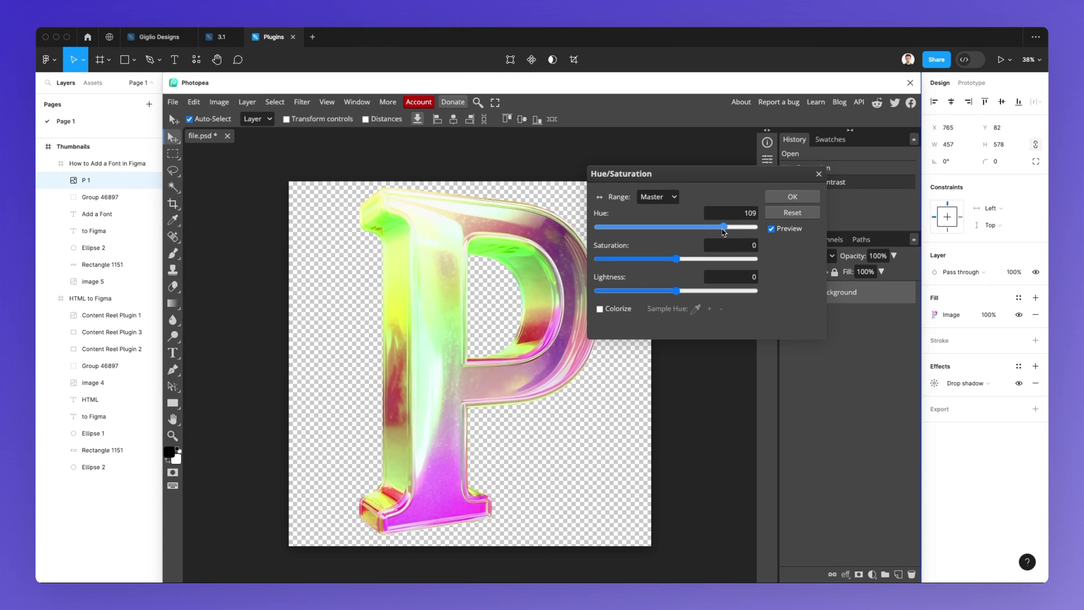
left_click(791, 197)
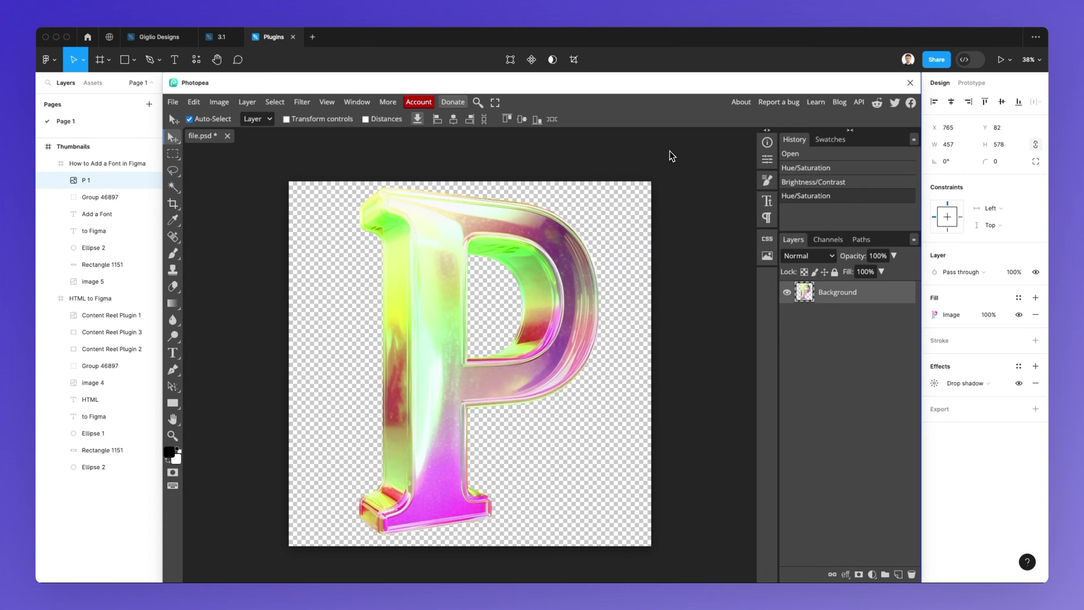
key("super+s")
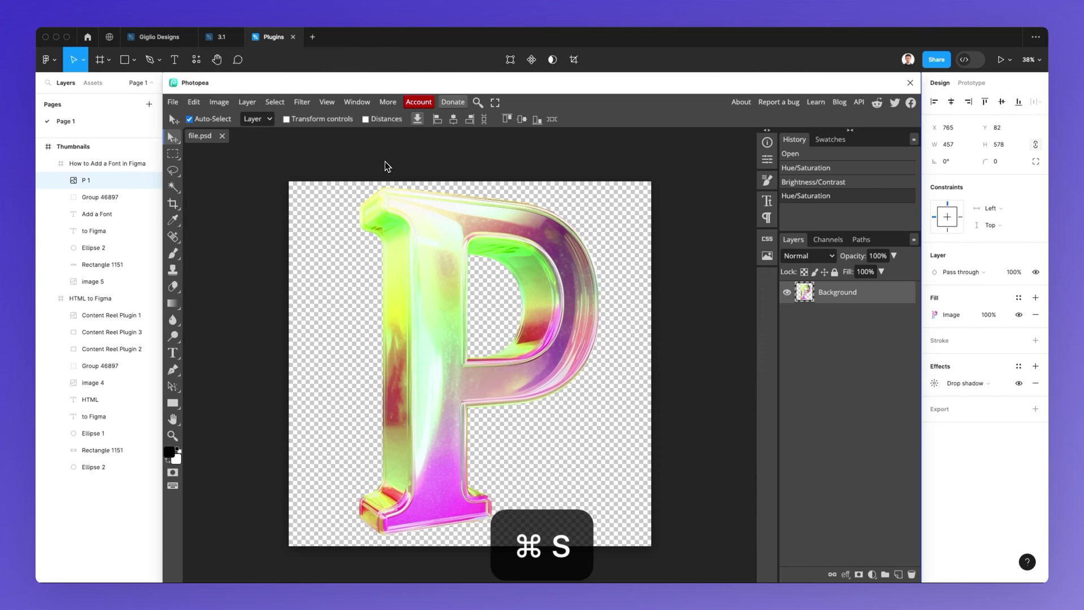
- Close Photopea and inspect the recoloured P in the Add a Font thumbnail
left_click(910, 84)
scroll(725, 233, "down", 3)
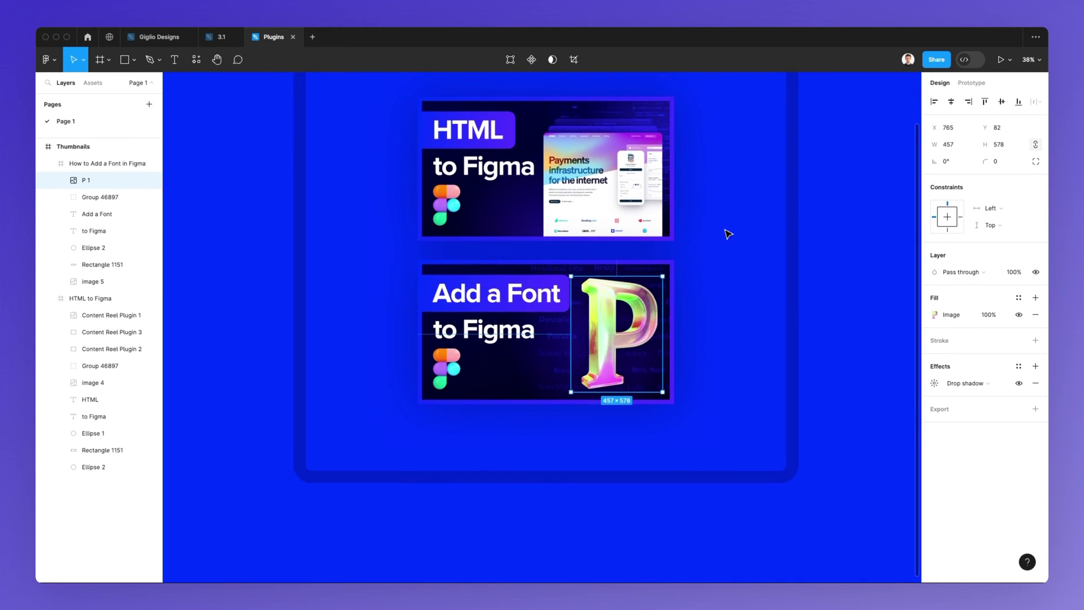
left_click(733, 259)
scroll(673, 310, "up", 5)
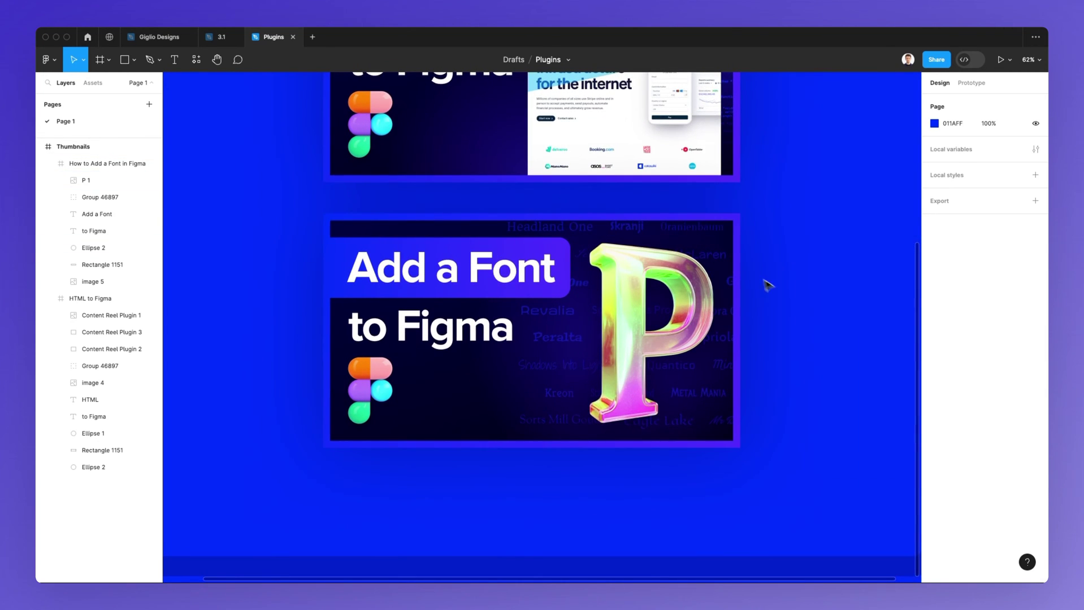
scroll(788, 310, "up", 1)
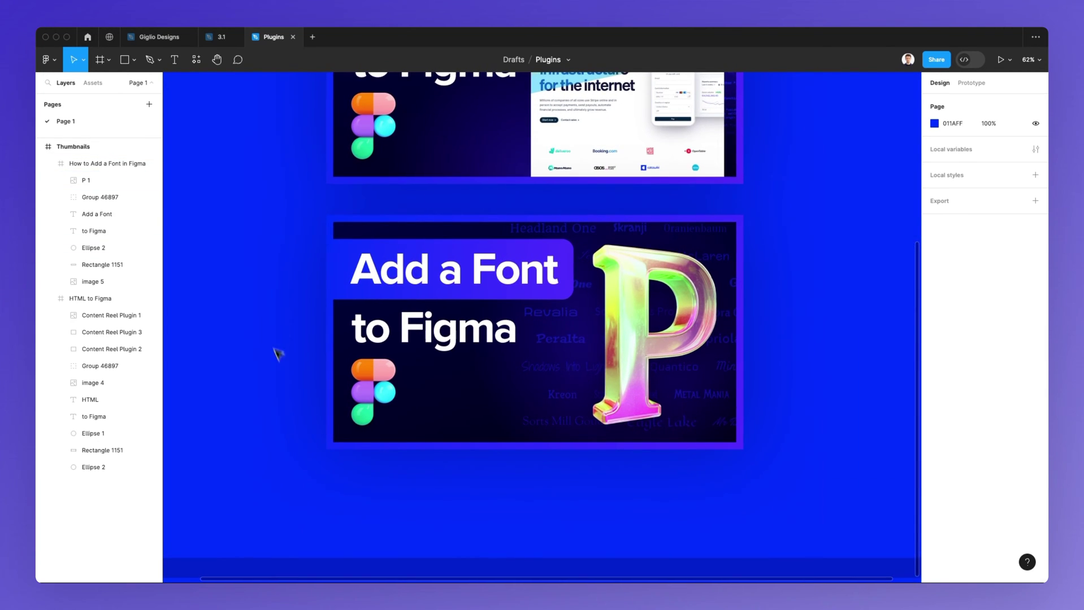
- Select the P 1 image and relaunch Photopea on it through Main menu > Plugins
left_click(49, 60)
mouse_move(85, 204)
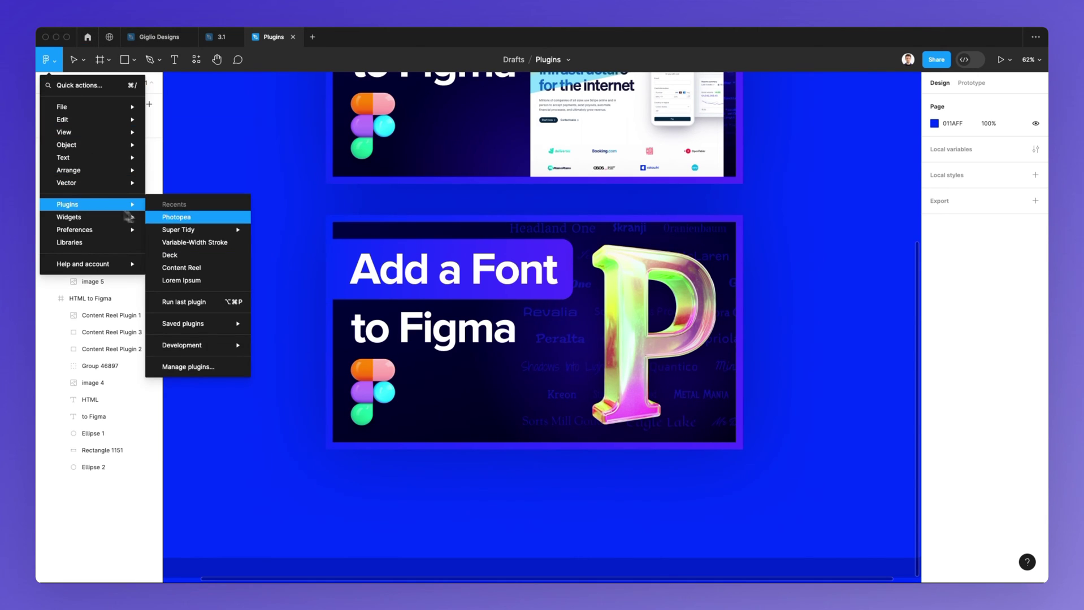
left_click(169, 219)
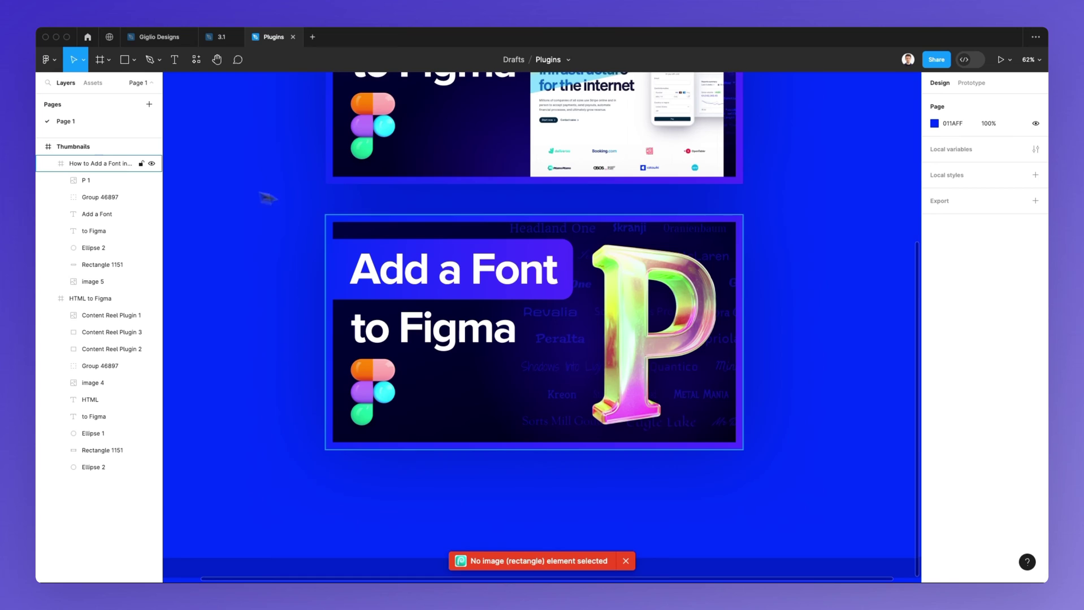
left_click(615, 303)
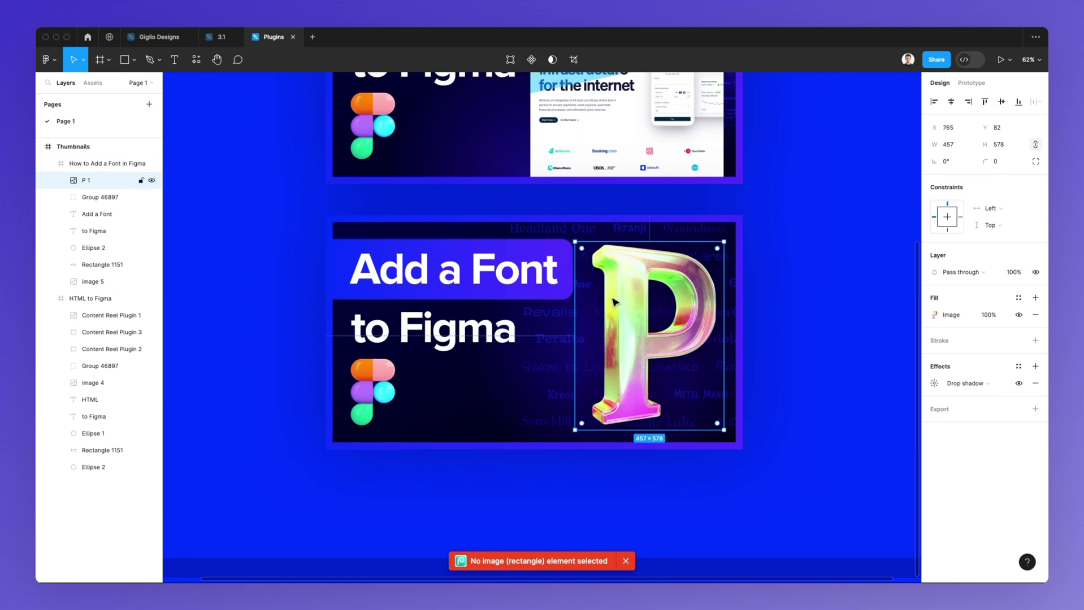
left_click(49, 60)
mouse_move(103, 199)
left_click(186, 217)
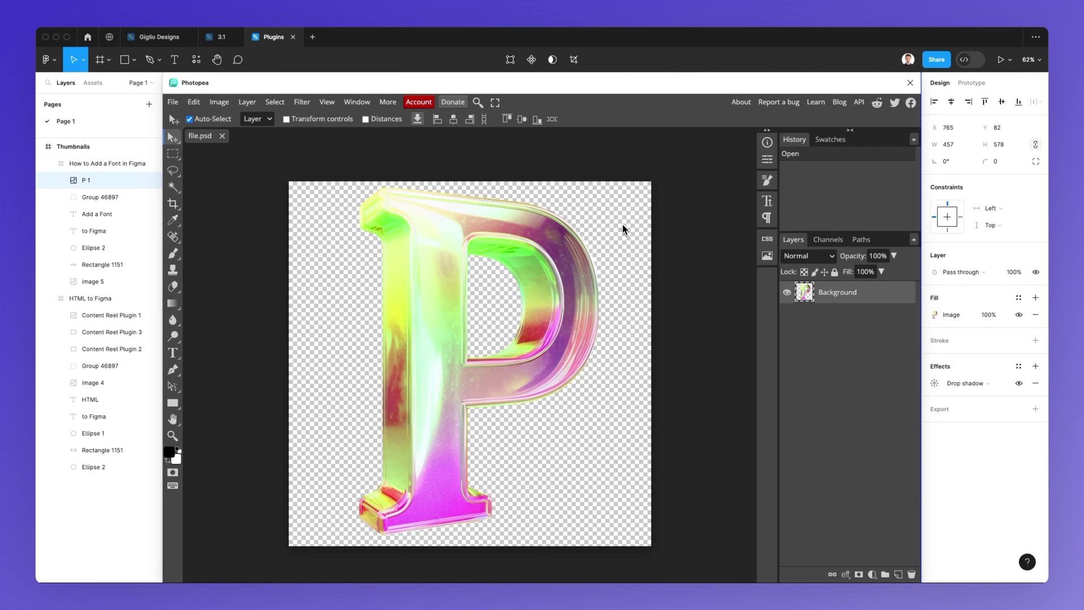
- Crop the canvas tighter around the P by pulling in the top-left boundary
left_click_drag(653, 84, 646, 61)
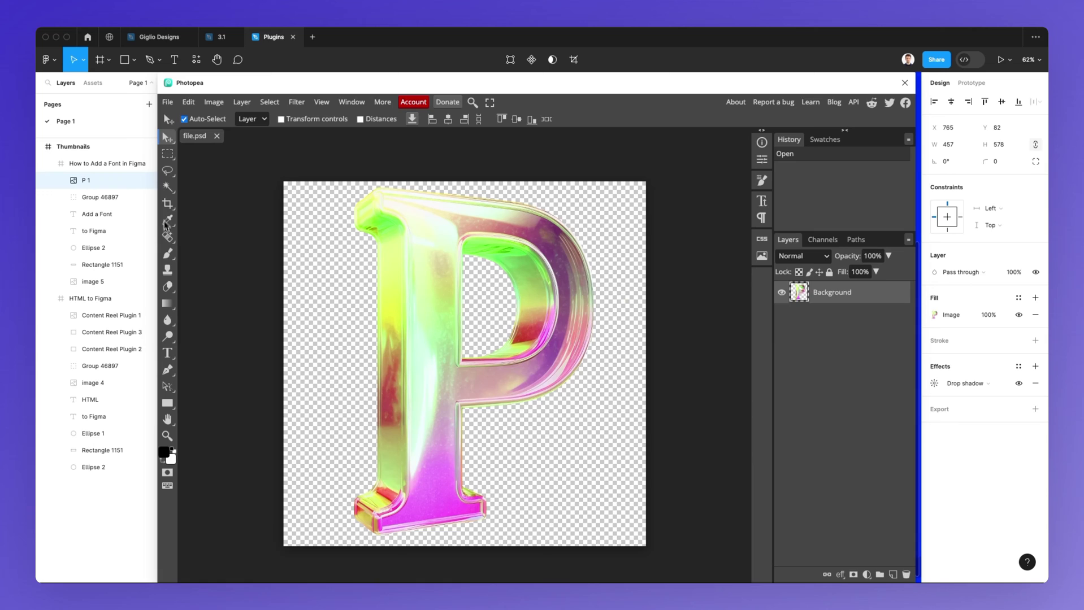
key("b")
left_click(167, 204)
left_click_drag(284, 183, 344, 182)
key("Return")
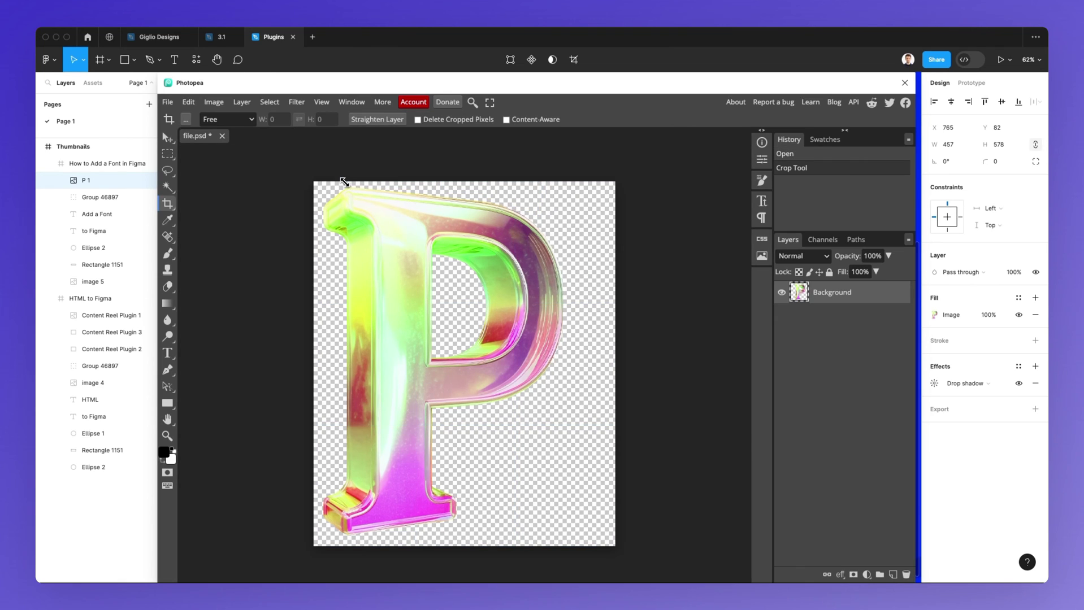
left_click(163, 140)
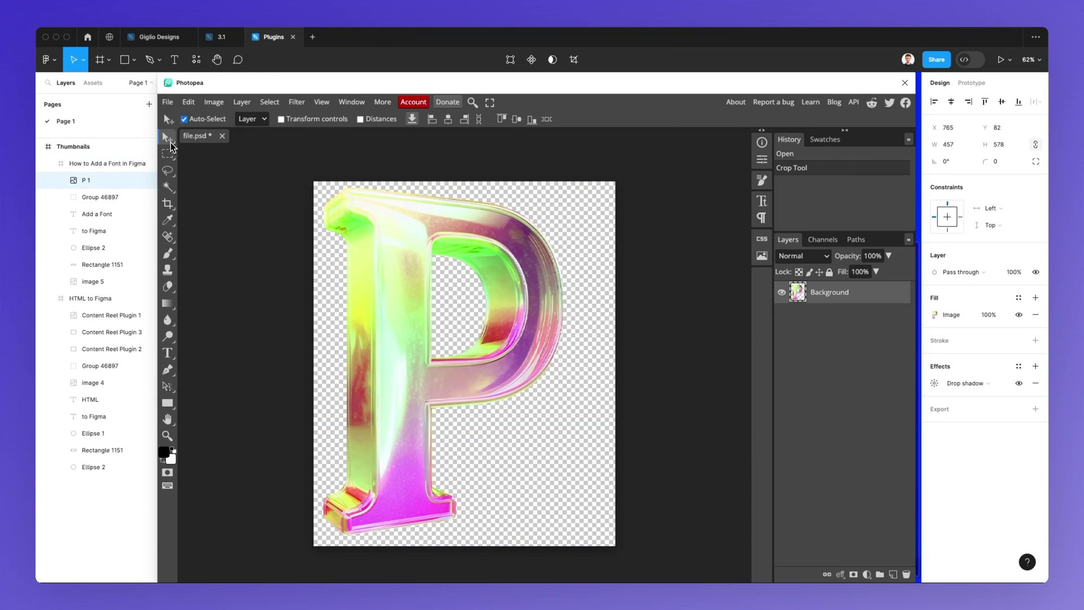
- Lasso part of the P, copy and paste it, then undo the paste
left_click(167, 171)
mouse_move(372, 205)
left_mouse_down()
mouse_move(415, 258)
mouse_move(393, 305)
mouse_move(422, 240)
mouse_move(398, 226)
left_mouse_up()
key("super+z")
key("super+c")
key("super+v")
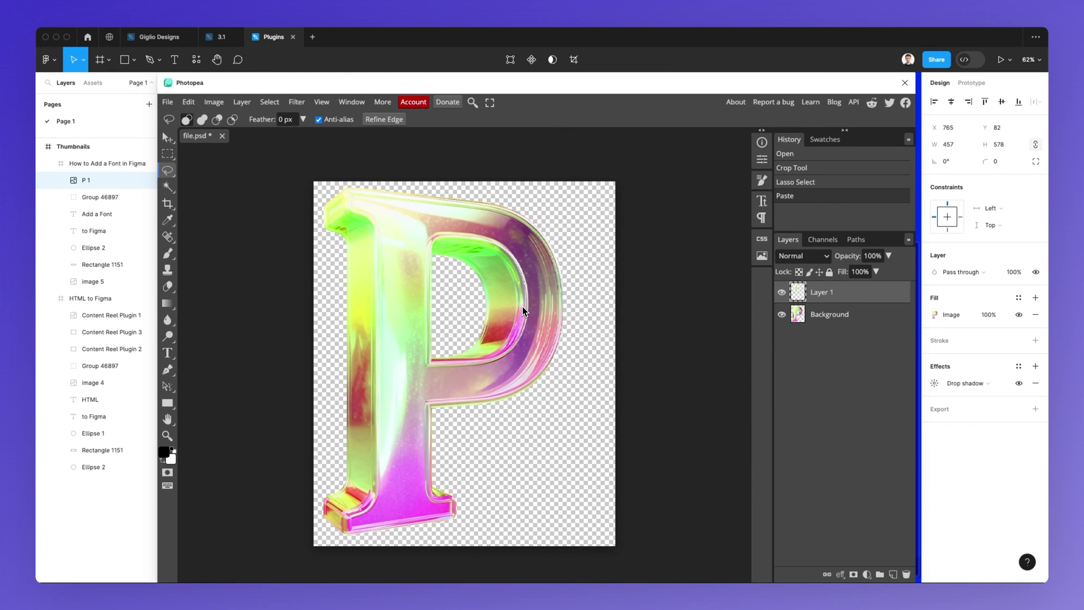
key("super+z")
key("super+z")
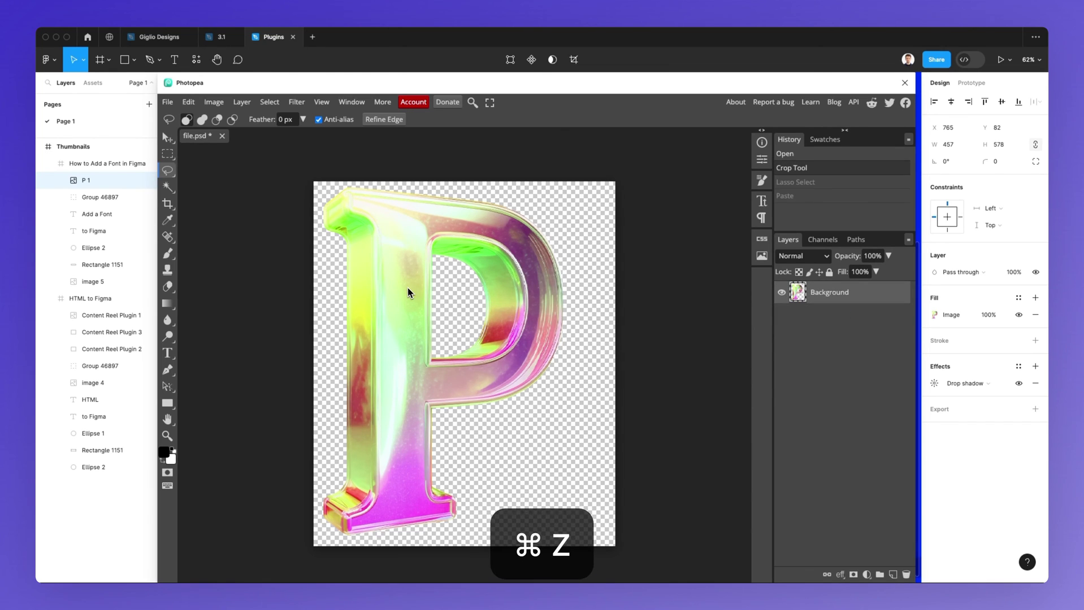
- Undo the Crop Tool step to restore the P image's original canvas size
key("super+z")
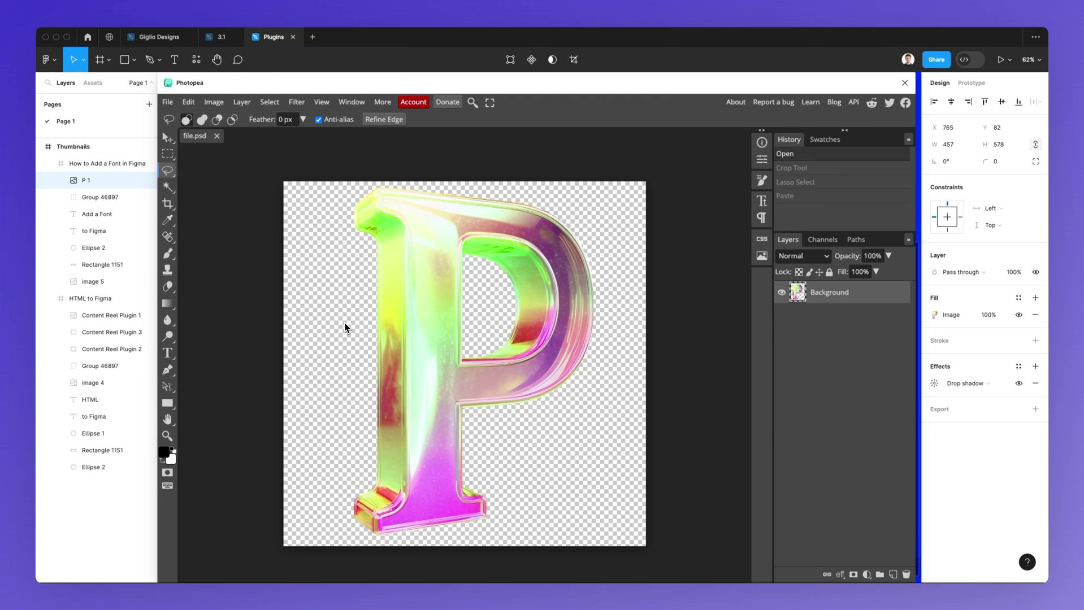
- Close the Photopea window and deselect the P 1 image on the Figma canvas
left_click(904, 85)
left_click(520, 203)
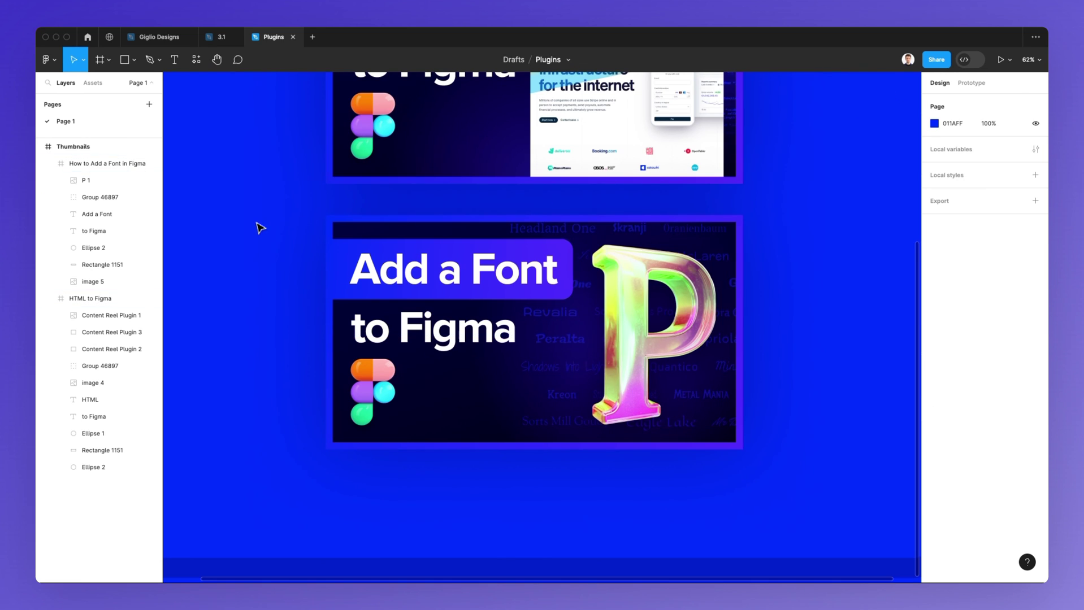